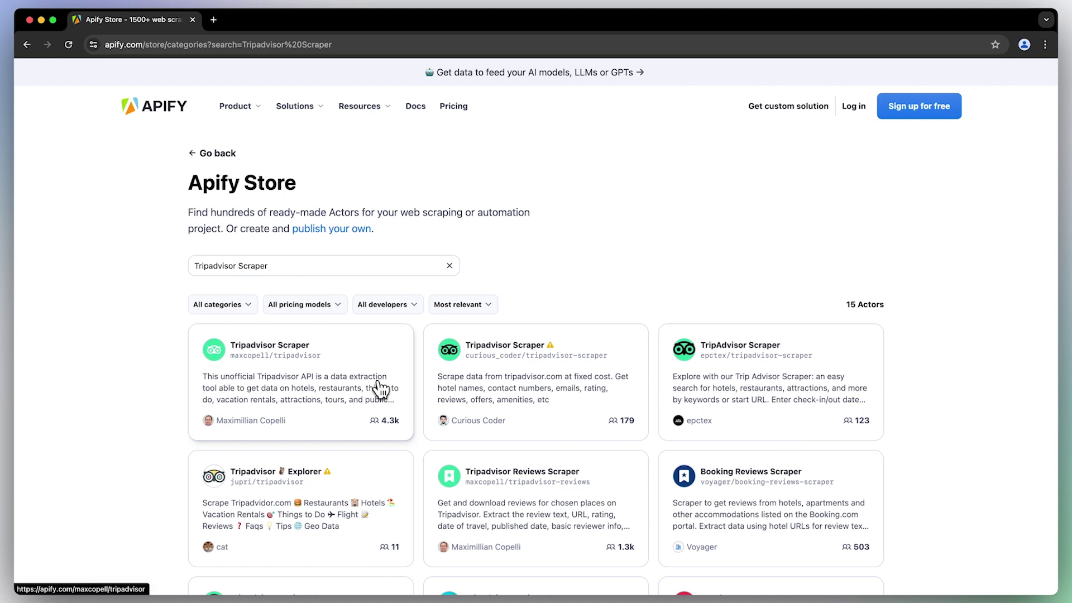
- Start a free trial of the Tripadvisor Scraper from Apify Store and begin signing up
left_click(379, 389)
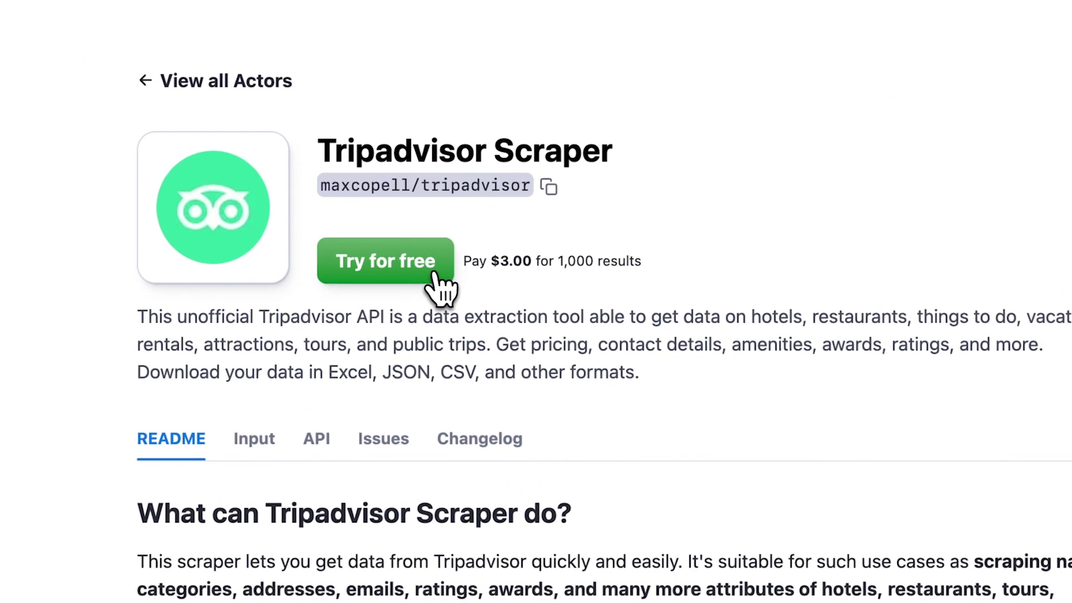
left_click(383, 263)
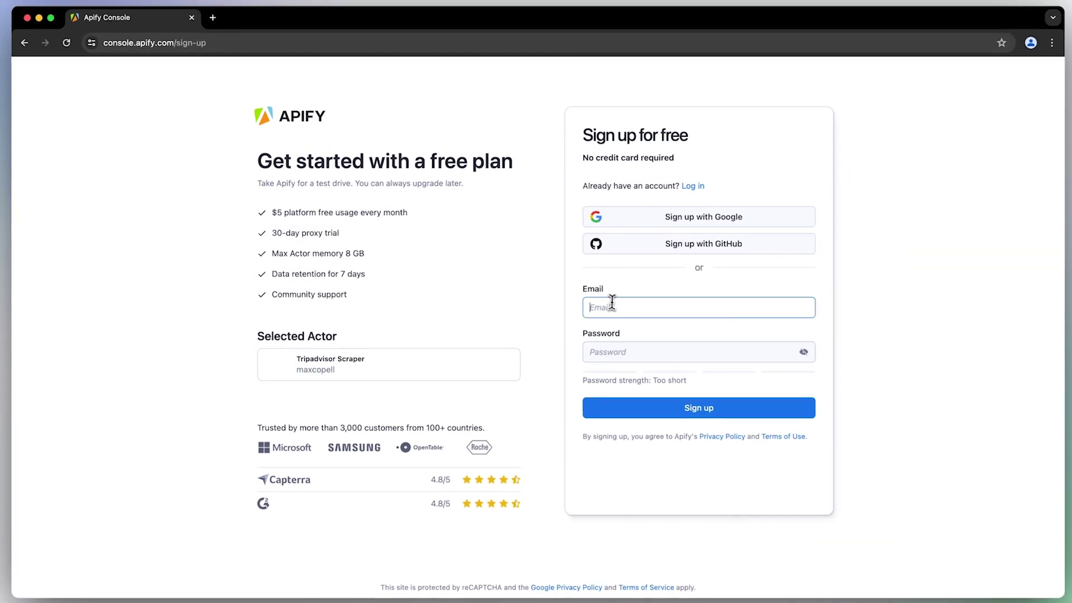
left_click(613, 306)
type("demo")
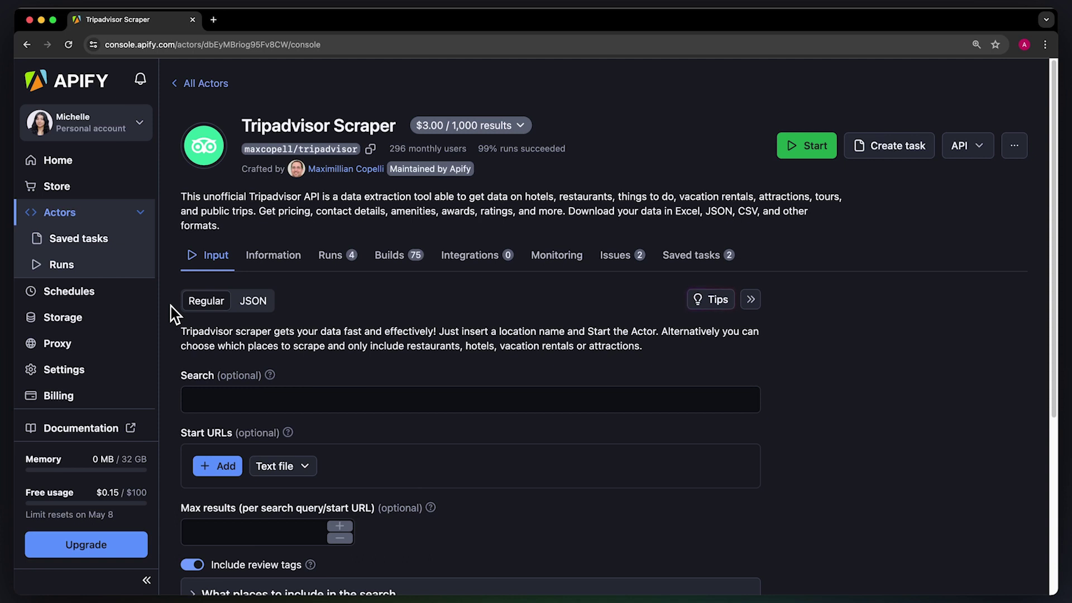
left_click(253, 301)
left_click(207, 301)
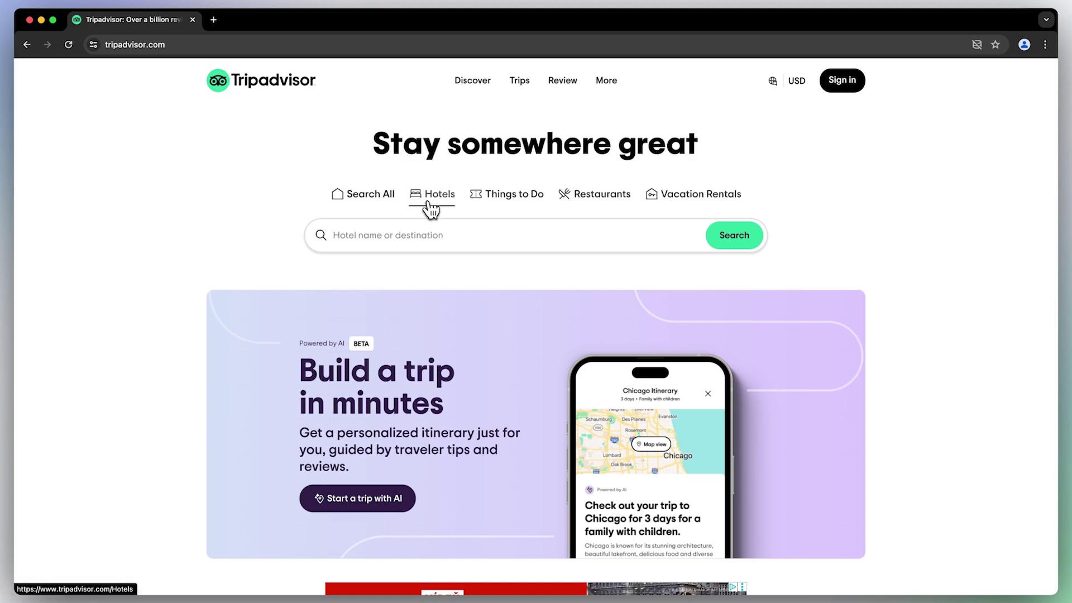
left_click(454, 231)
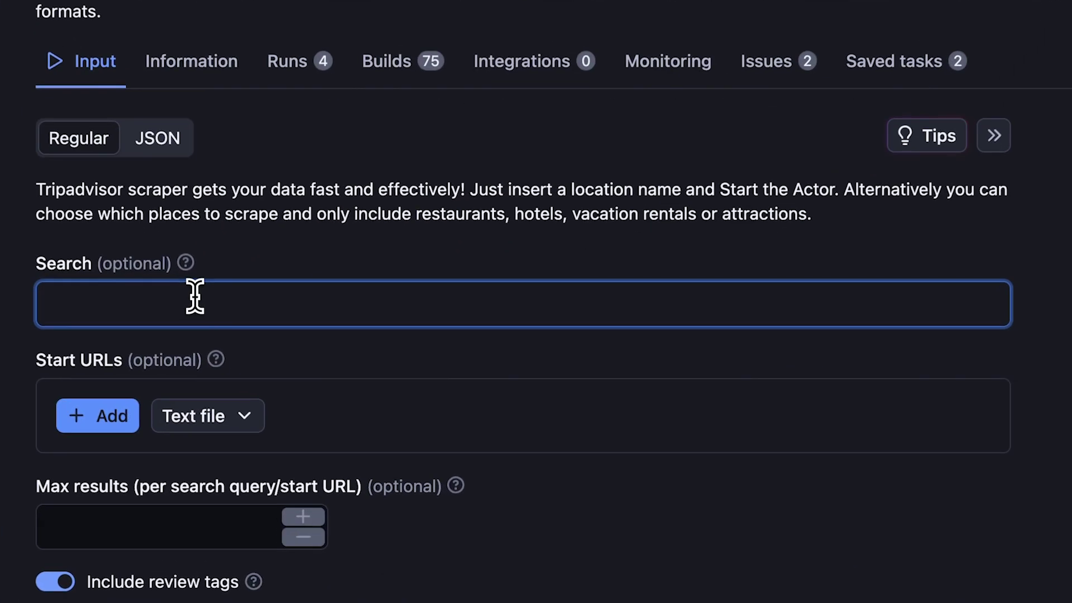
type("New York City")
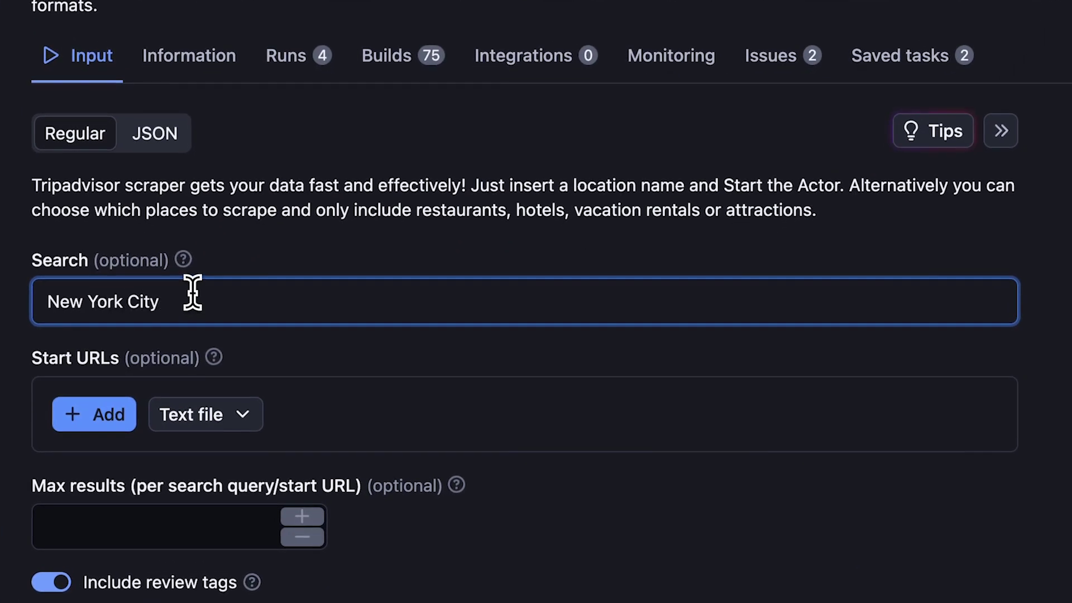
scroll(194, 293, "down", 2)
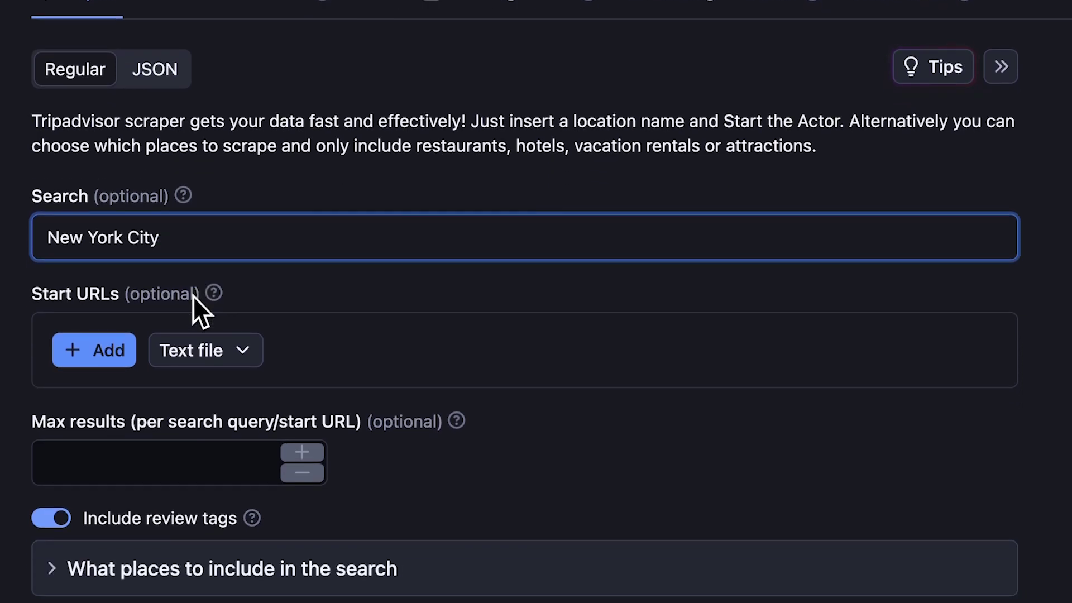
- Add and remove an empty Start URL row, check file-loading options, then focus Max results
left_click(94, 350)
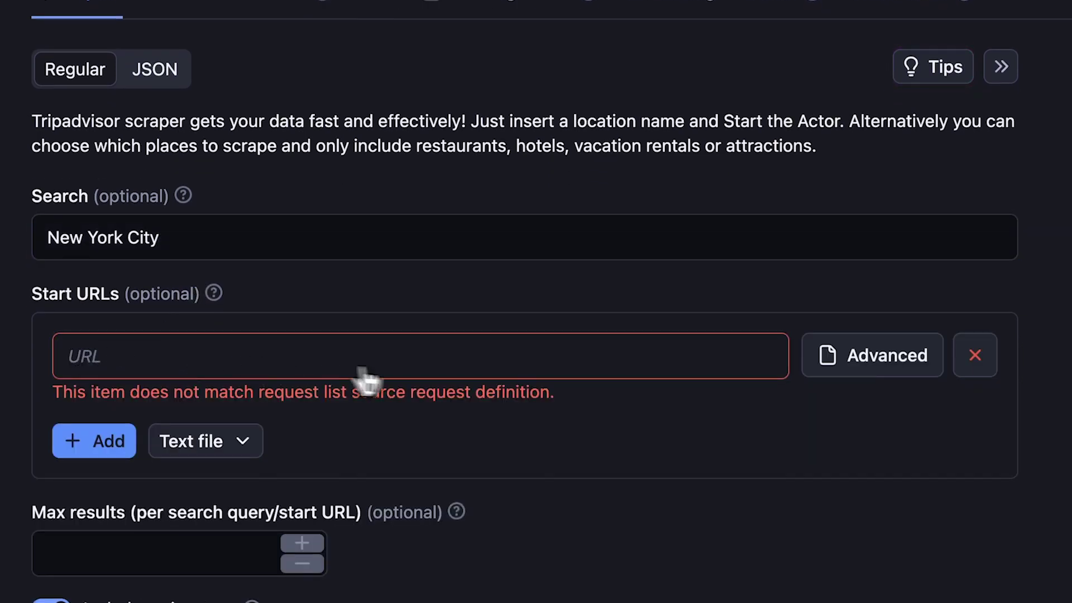
left_click(976, 356)
left_click(243, 350)
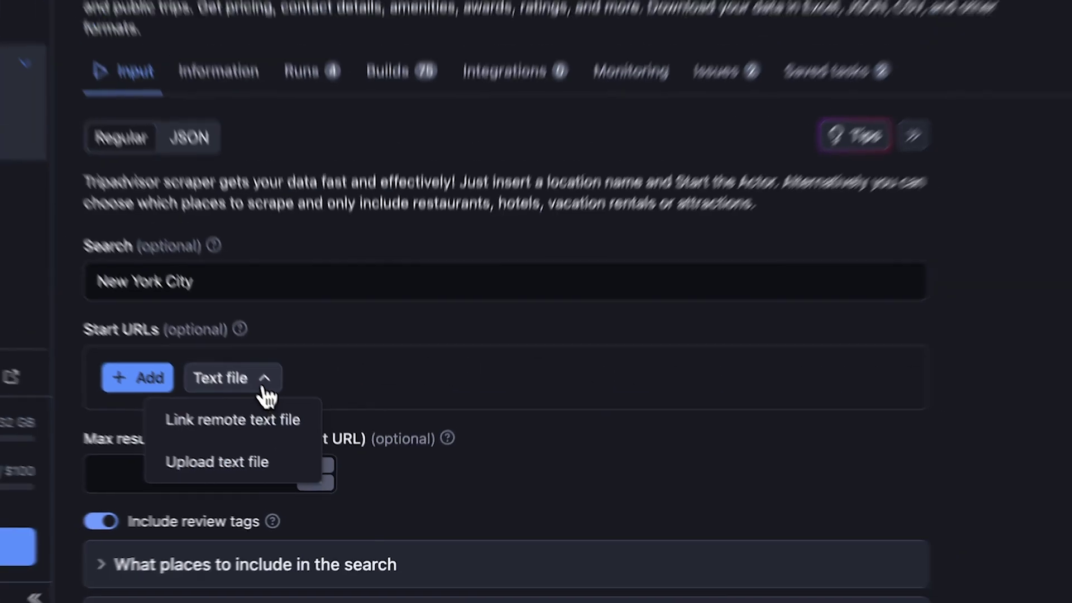
left_click(243, 350)
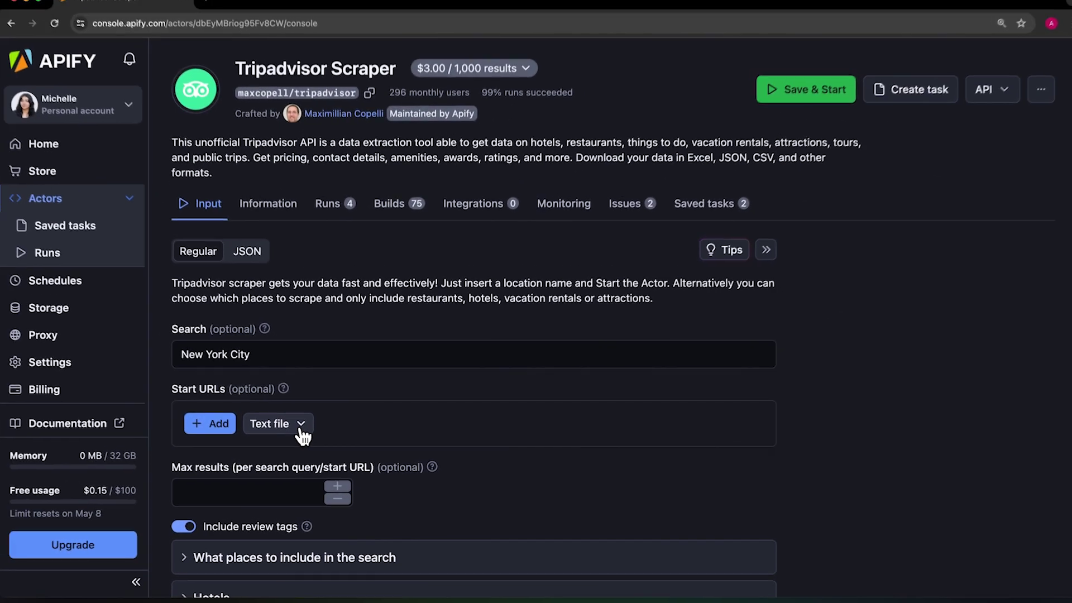
scroll(303, 434, "down", 2)
scroll(303, 433, "down", 1)
left_click(273, 335)
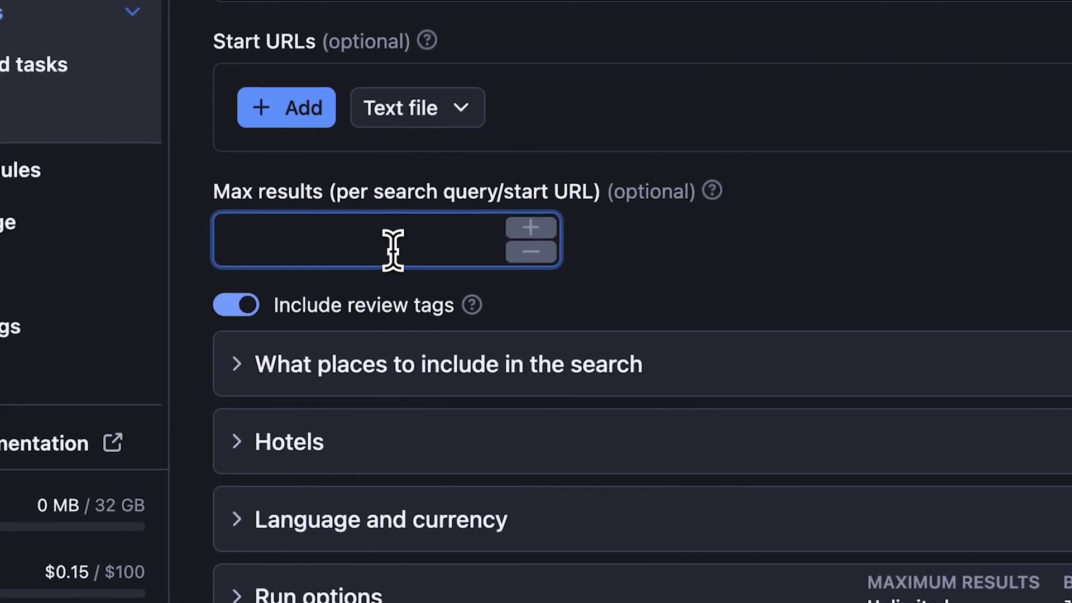
type("10")
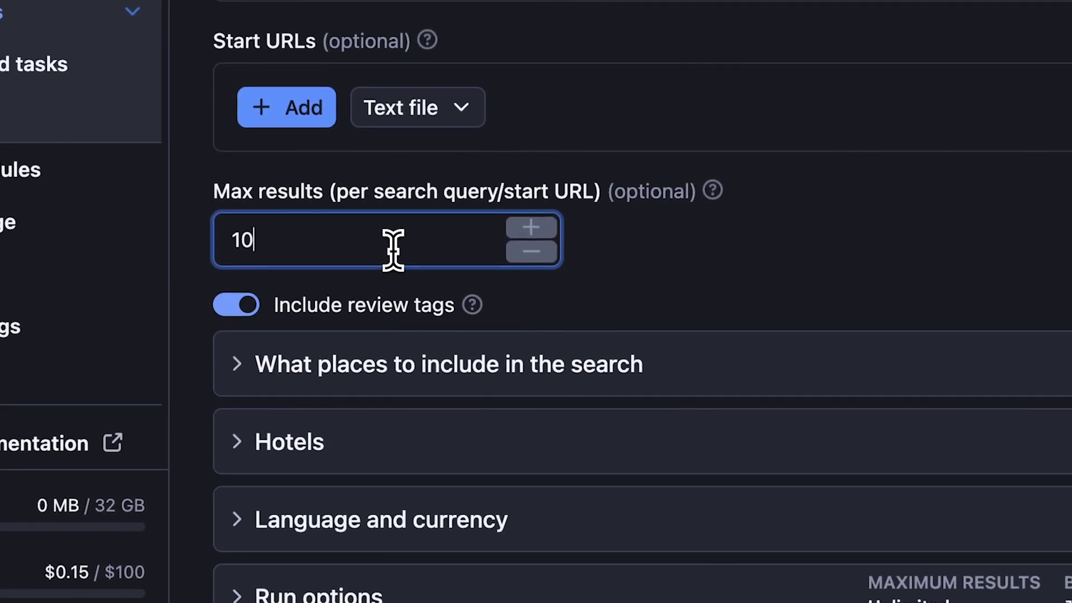
- Include hotels in the places to search and expand the Hotels settings
left_click(423, 364)
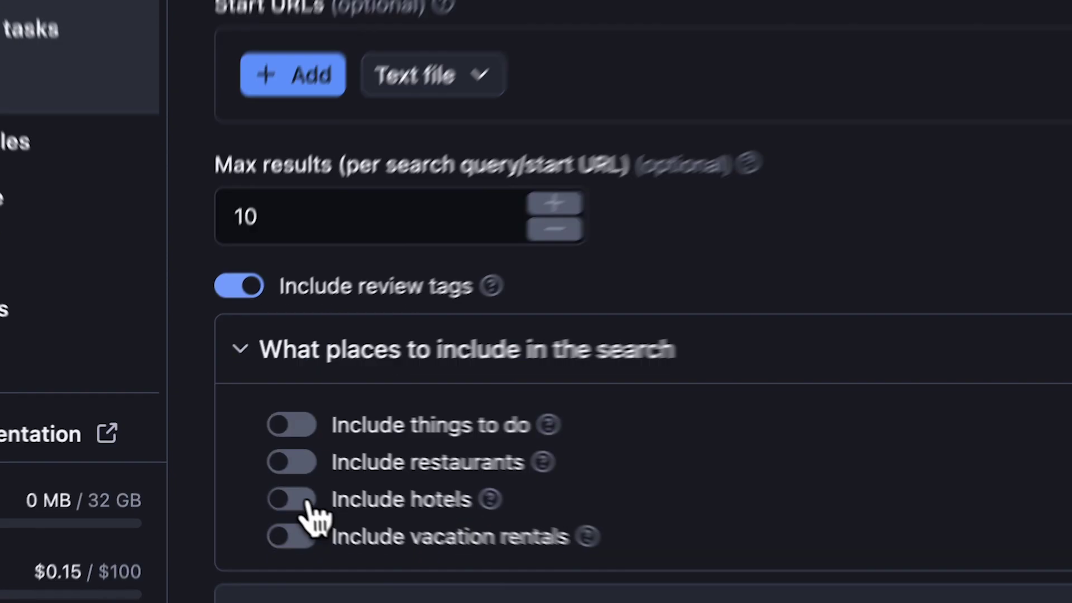
left_click(311, 501)
left_click(435, 210)
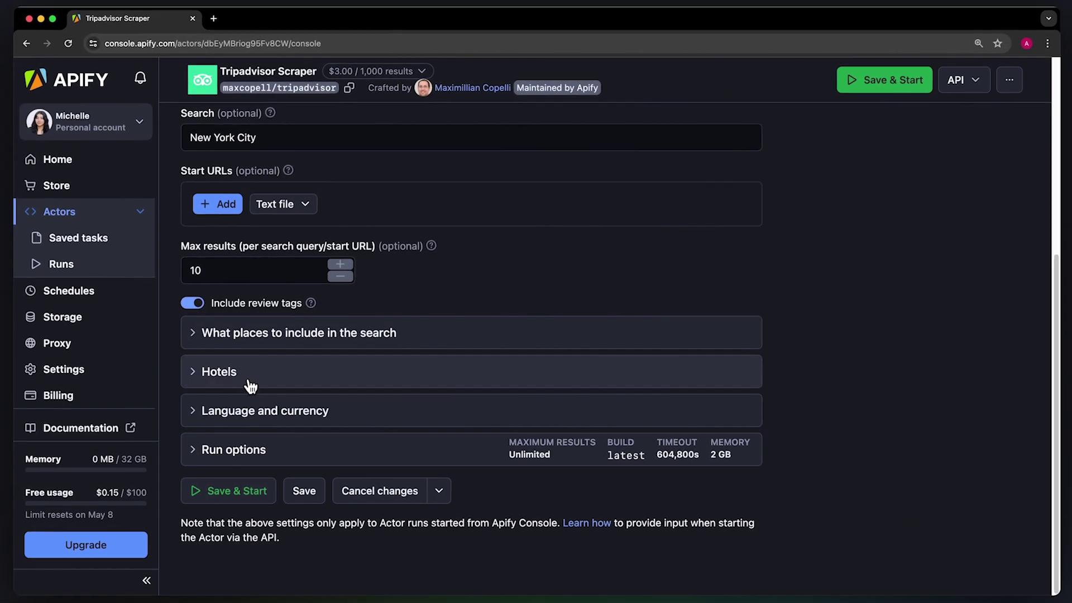
left_click(218, 371)
scroll(251, 385, "down", 3)
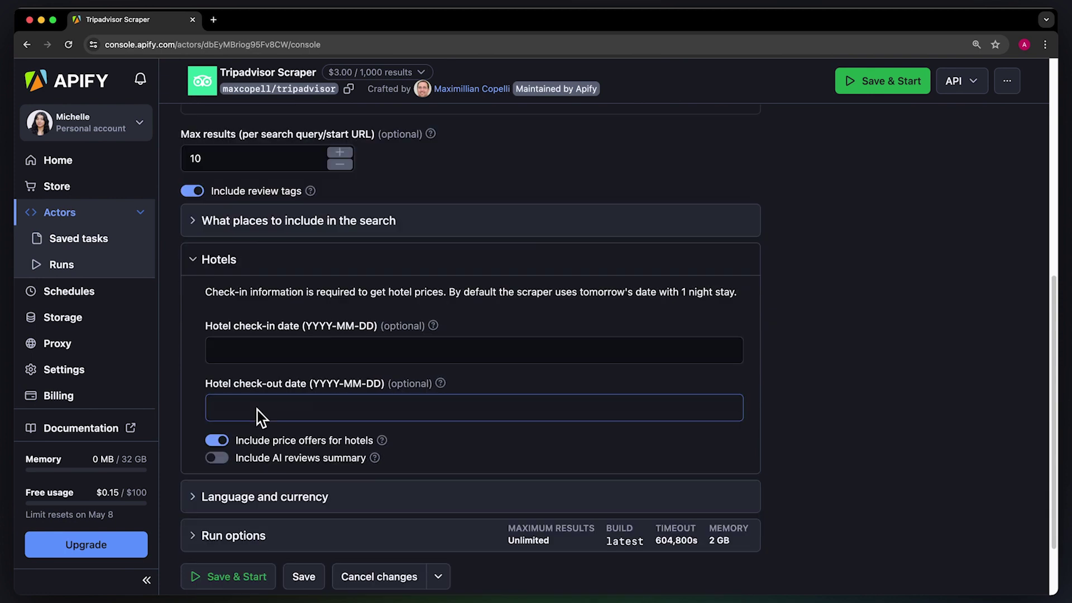
- Set hotel check-in 2024-07-01 and check-out 2024-07-08, and enable the AI reviews summary
left_click(292, 344)
left_click(405, 410)
left_click(405, 409)
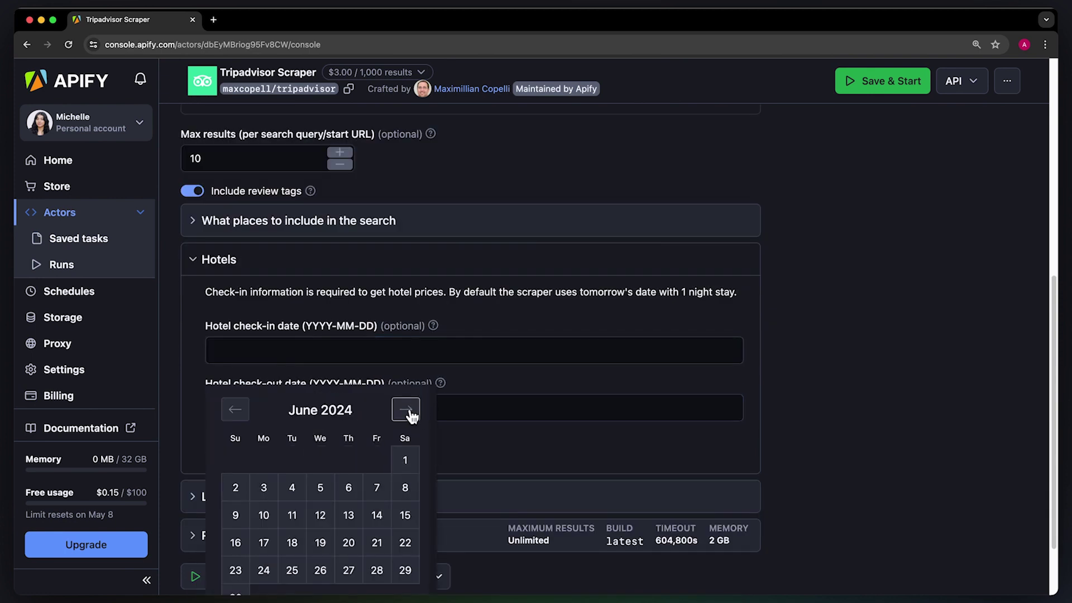
left_click(488, 410)
left_click(407, 461)
left_click(407, 461)
left_click(407, 462)
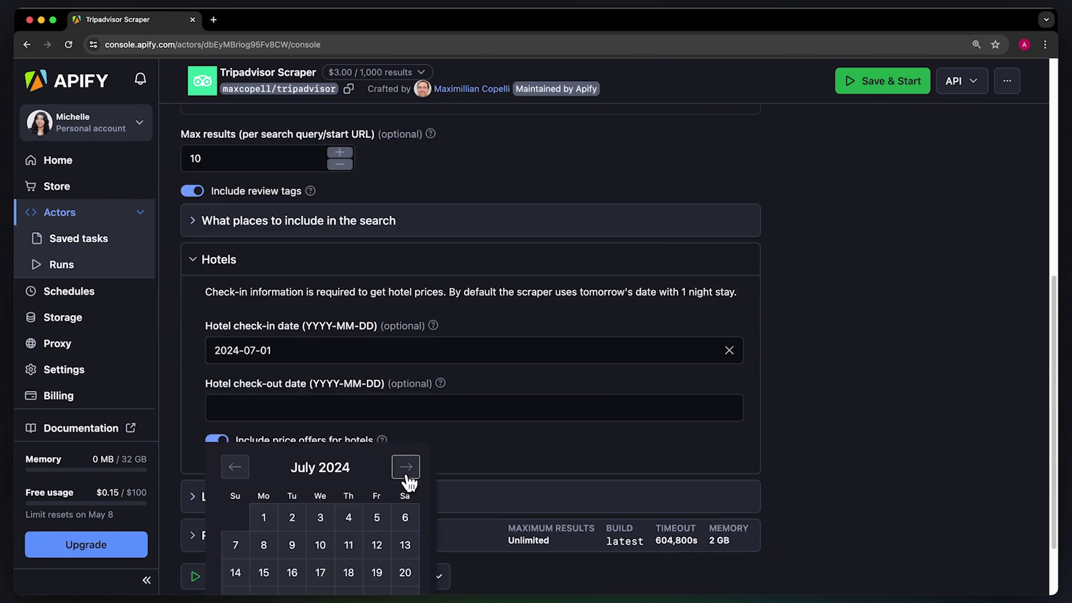
left_click(265, 531)
left_click(452, 481)
scroll(452, 494, "down", 3)
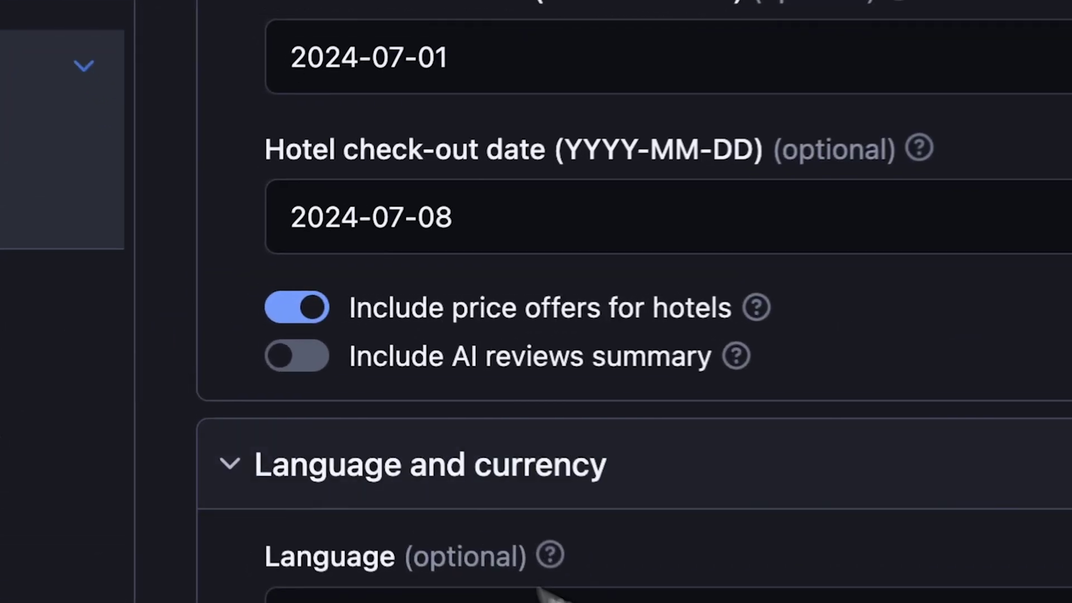
left_click(303, 363)
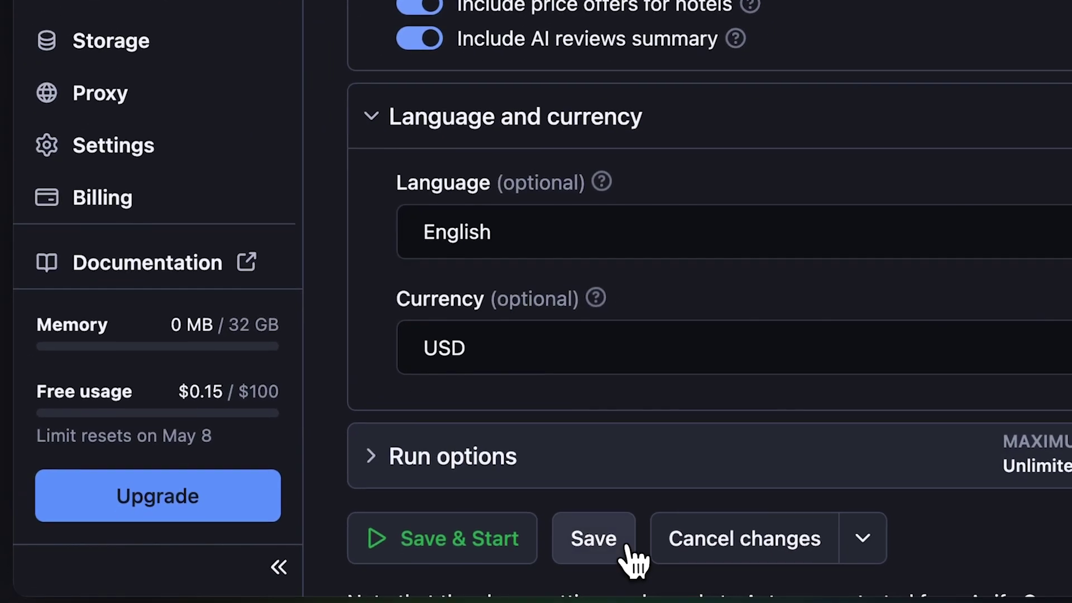
- Save the scraper input and create a task from it titled 'NY Holiday'
left_click(596, 536)
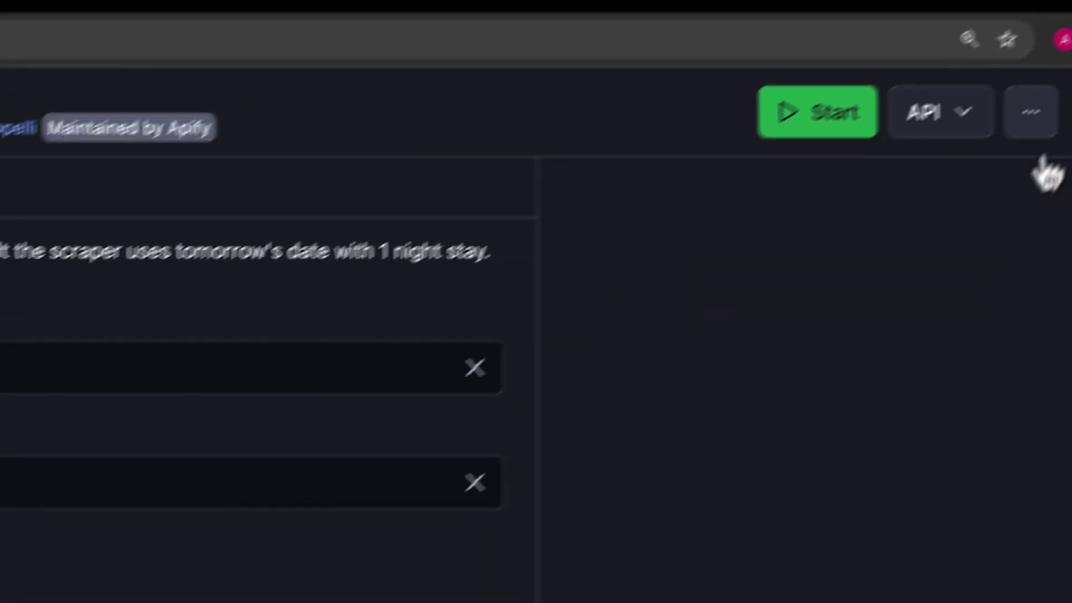
left_click(973, 153)
left_click(904, 219)
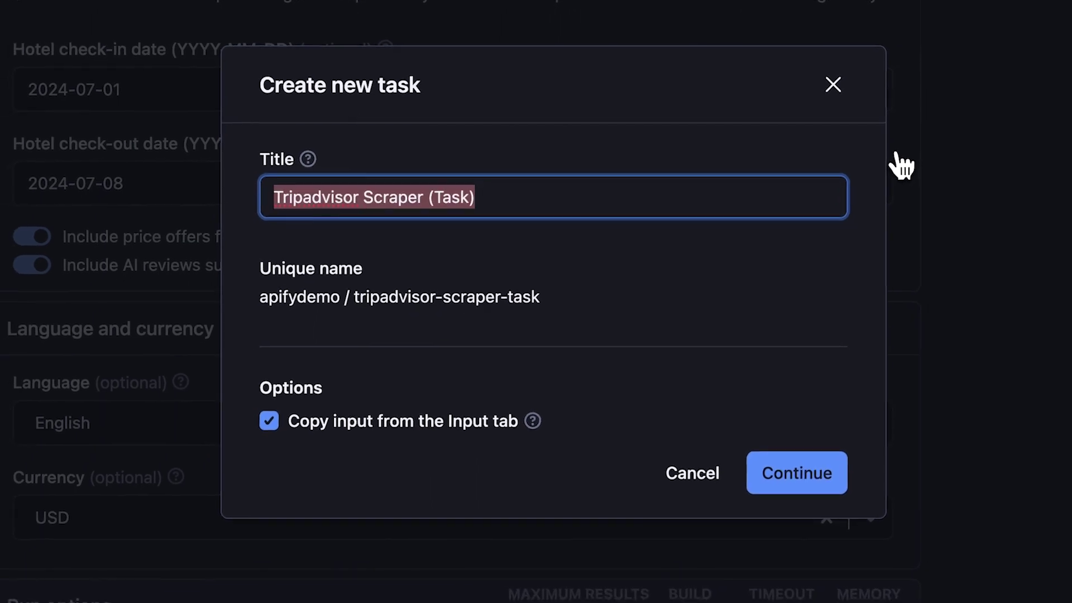
type("NY Holidy")
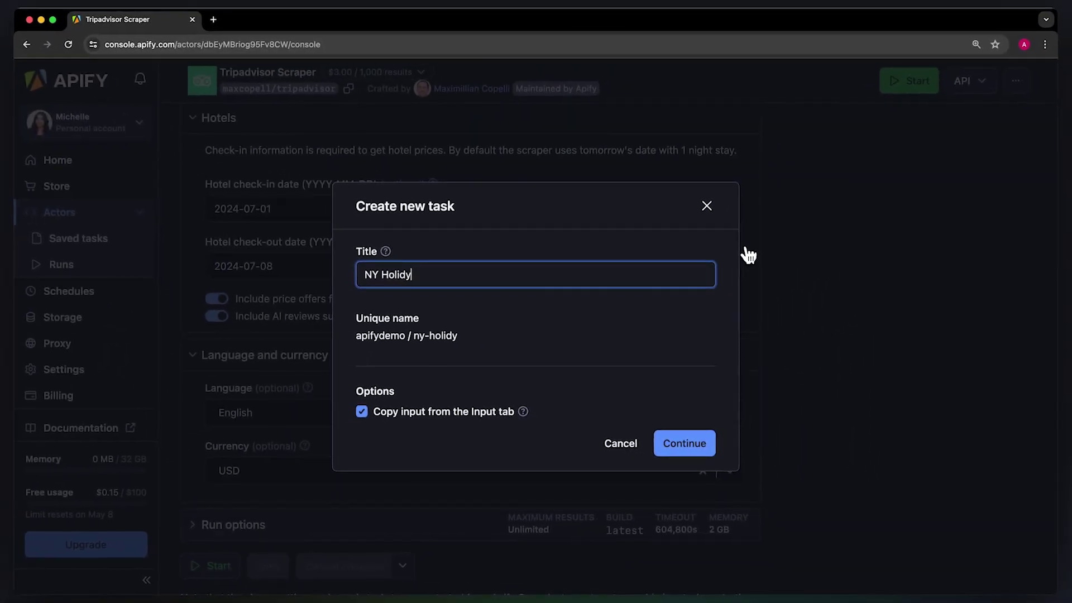
left_click(687, 443)
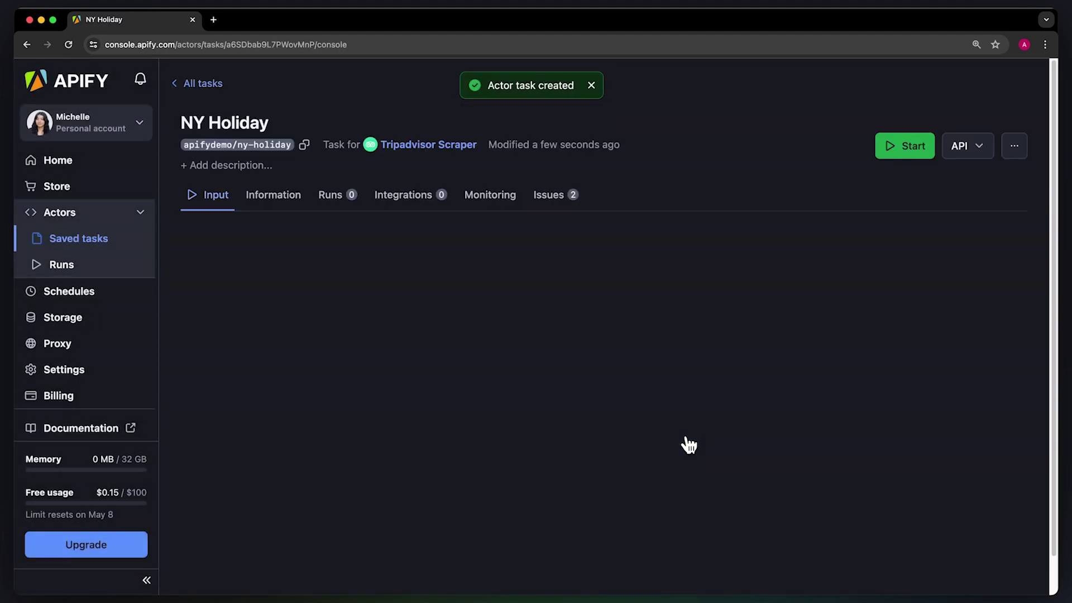
scroll(688, 444, "down", 5)
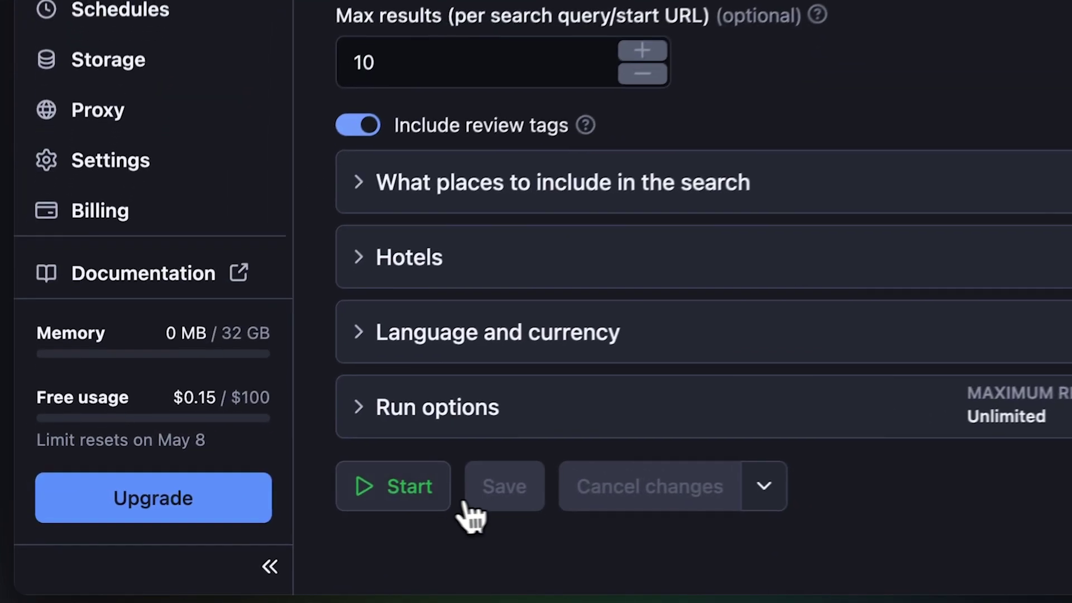
- Run the NY Holiday task and view the run's Log output
left_click(210, 537)
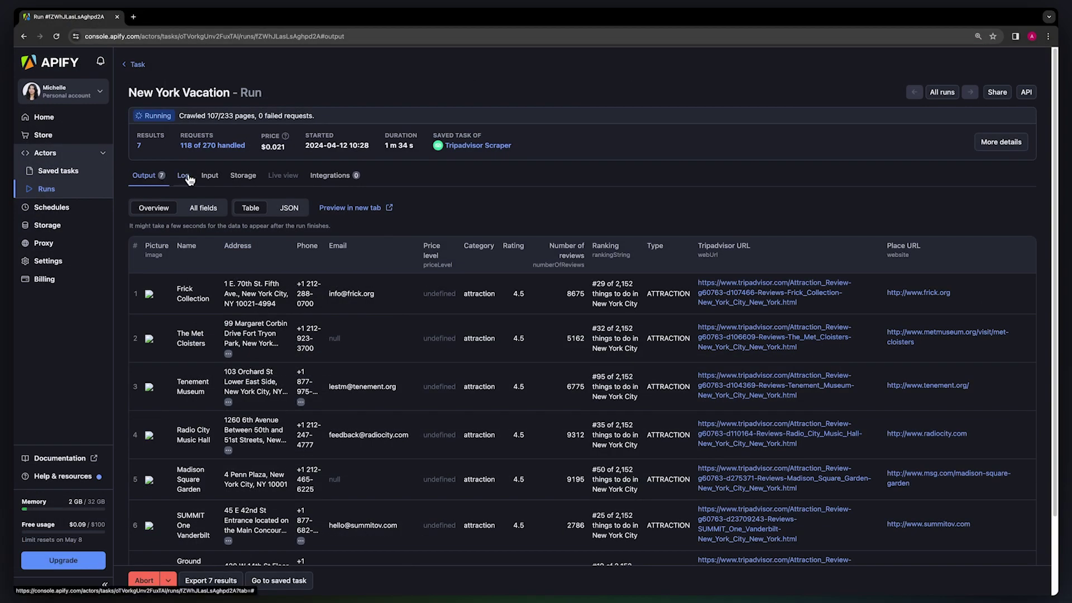
left_click(183, 175)
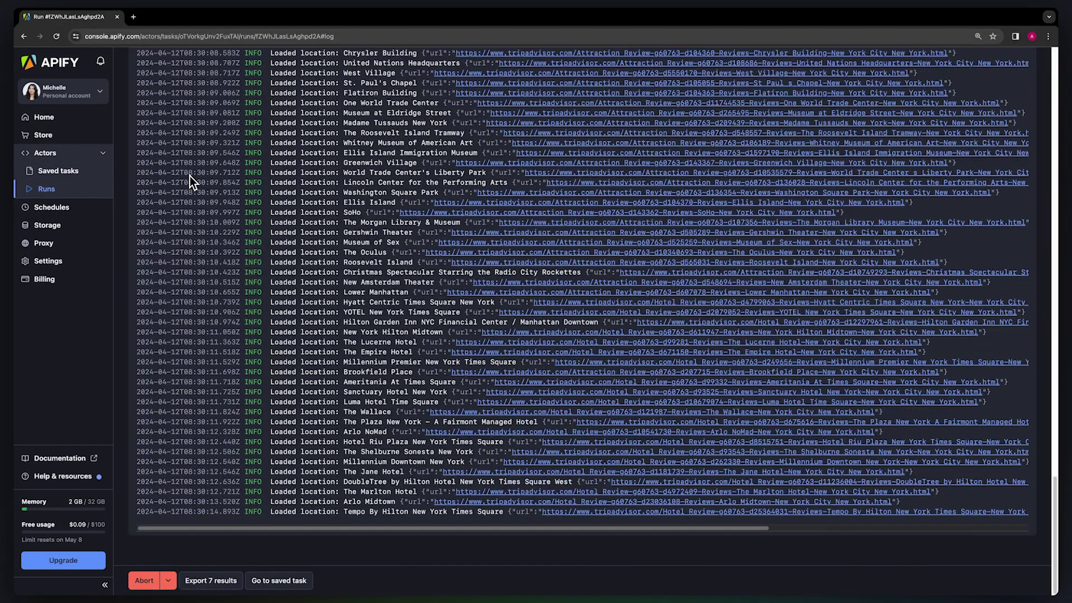
scroll(190, 176, "up", 8)
- Export the run's output results as an HTML Table, keeping all fields selected
left_click(144, 175)
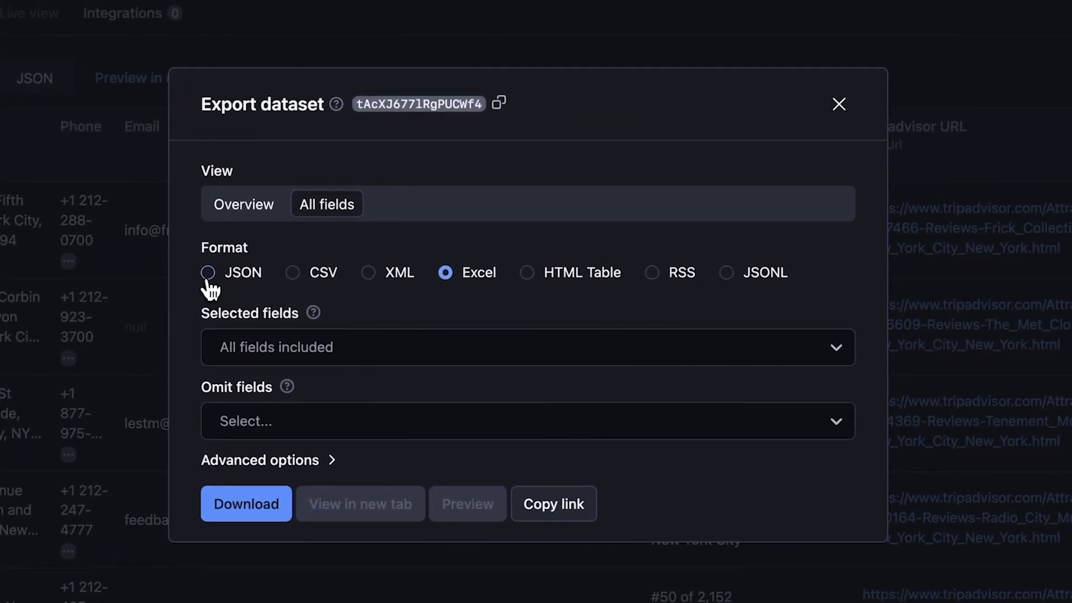
left_click(527, 273)
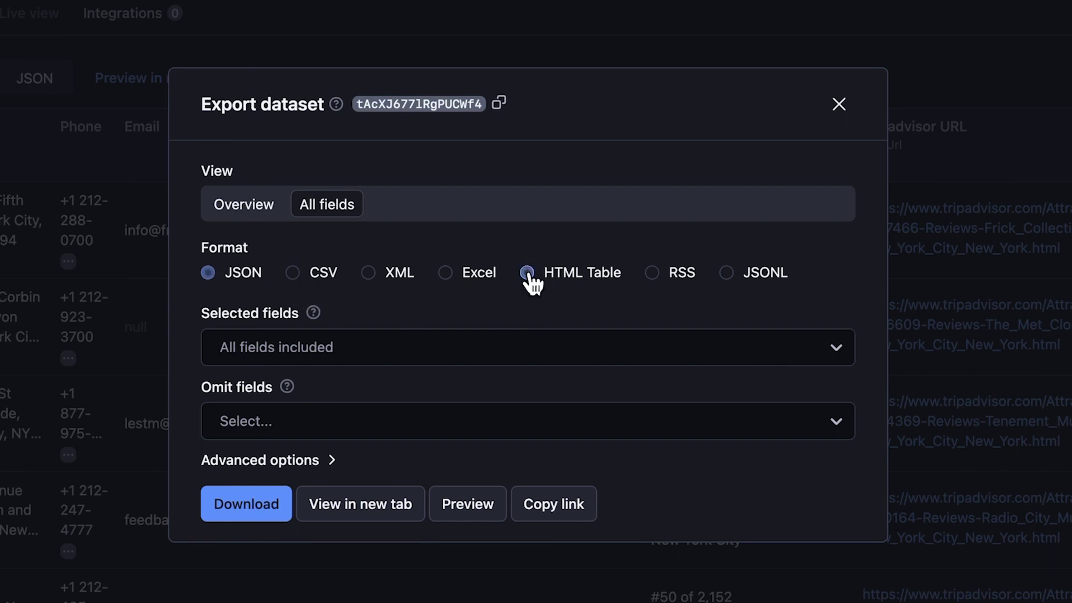
left_click(503, 352)
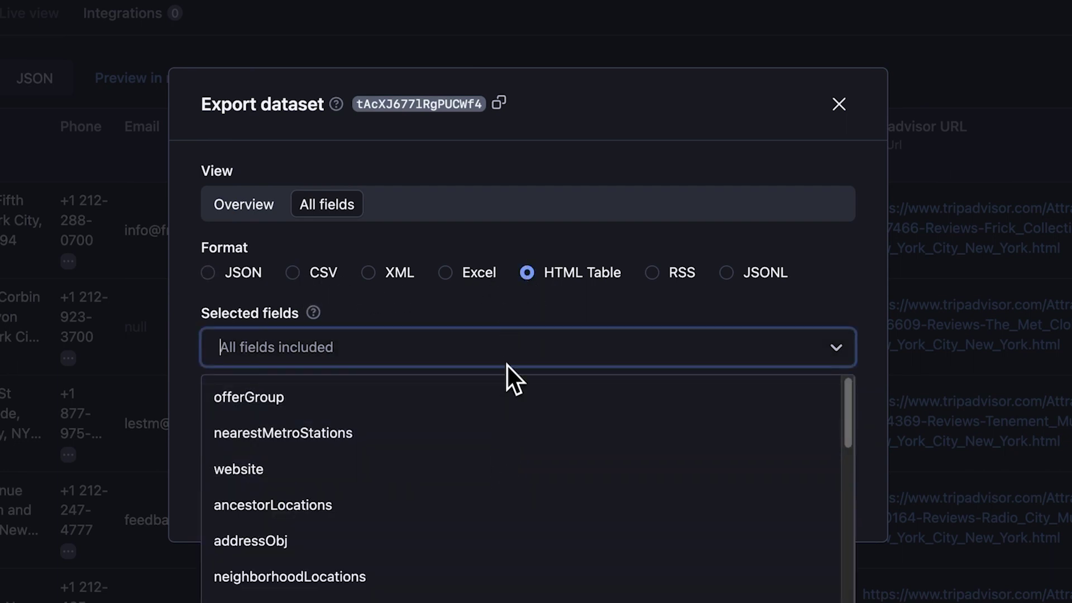
left_click(508, 358)
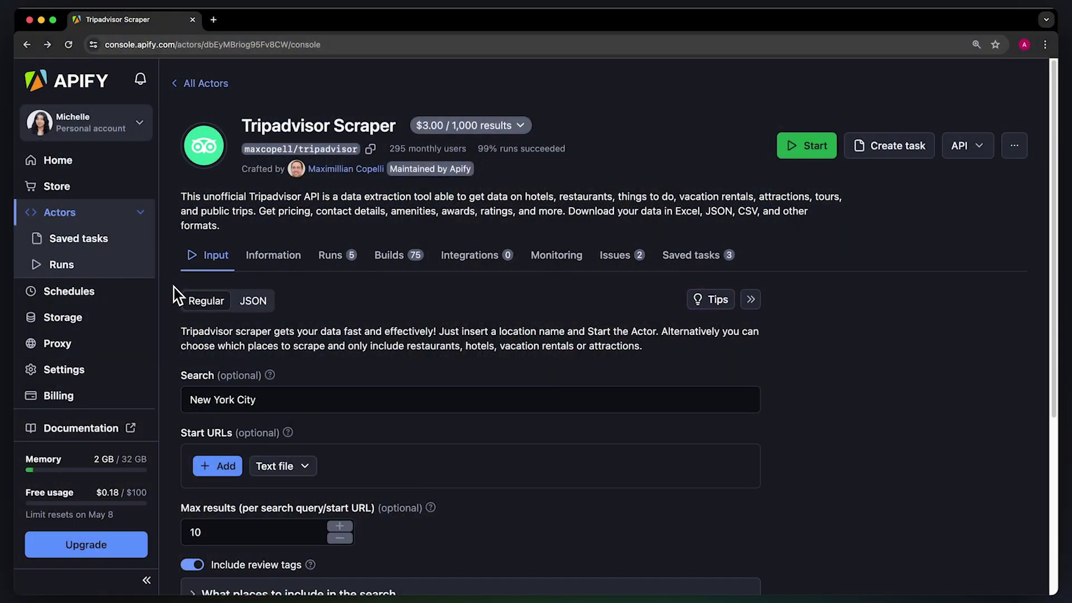
- Pick the Tripadvisor Reviews Scraper from Integrations to run after successful scraper runs
left_click(510, 263)
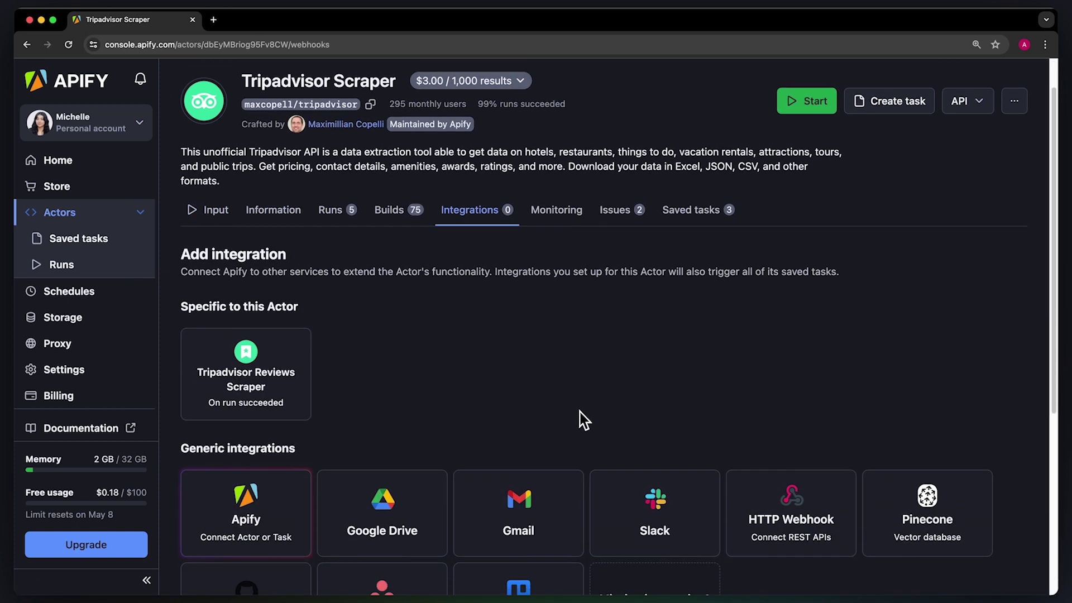
scroll(582, 413, "down", 2)
scroll(581, 412, "down", 2)
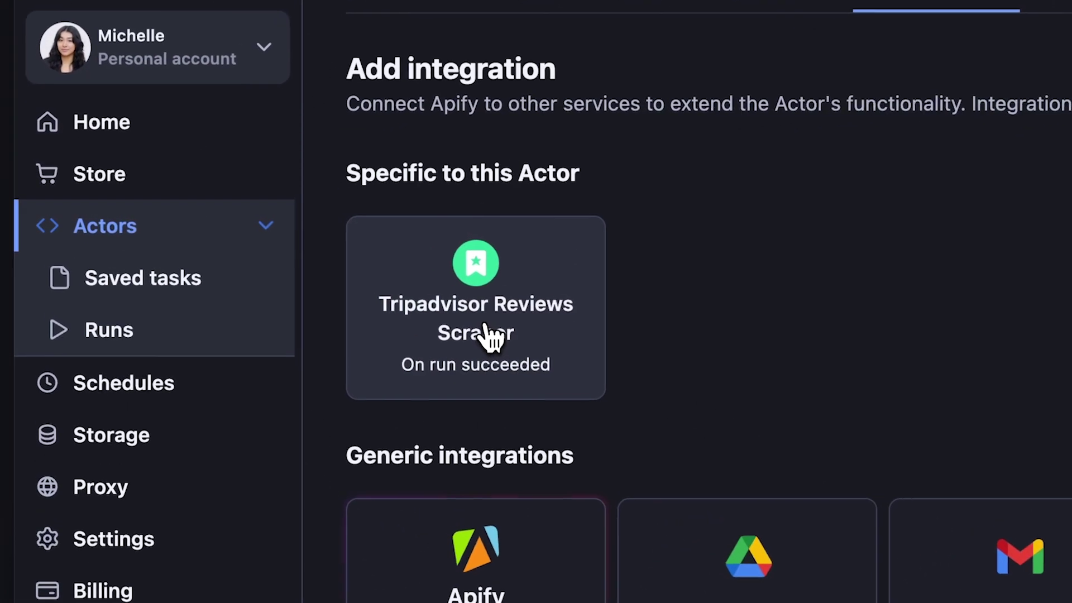
left_click(246, 255)
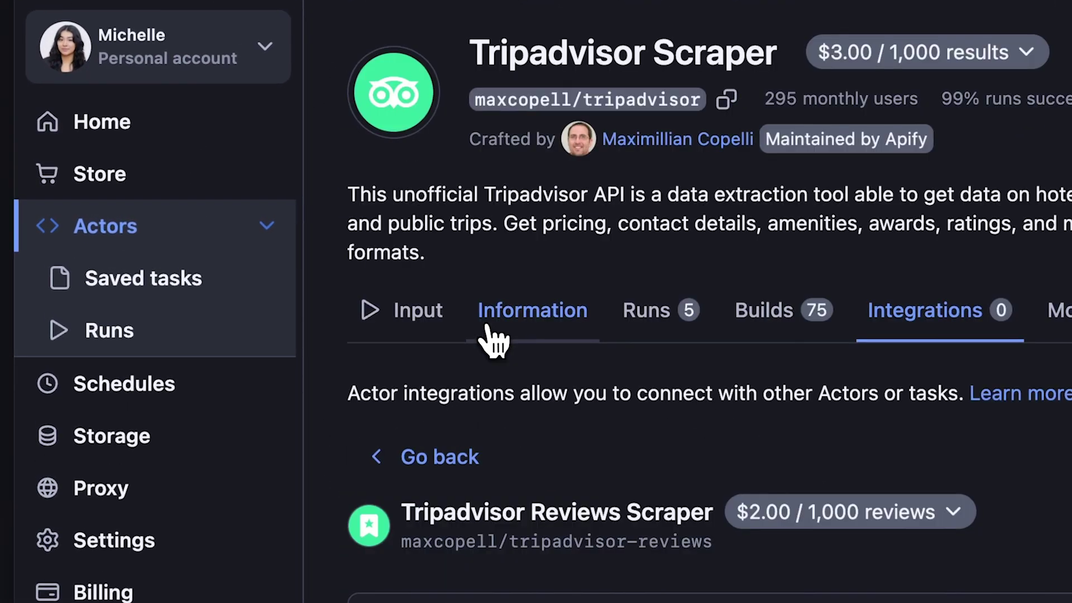
scroll(345, 419, "down", 3)
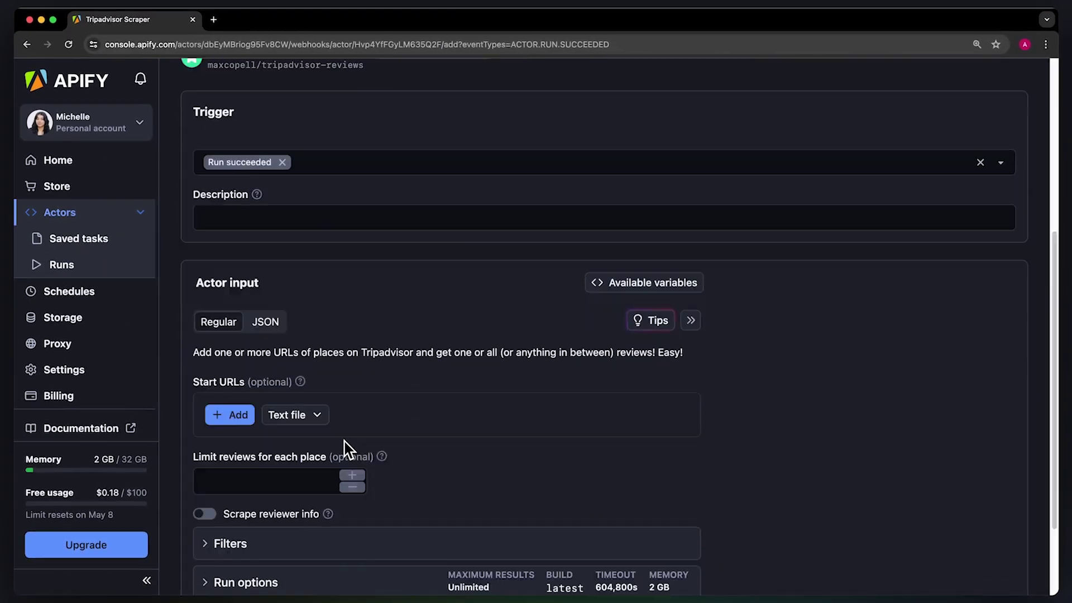
scroll(343, 441, "down", 2)
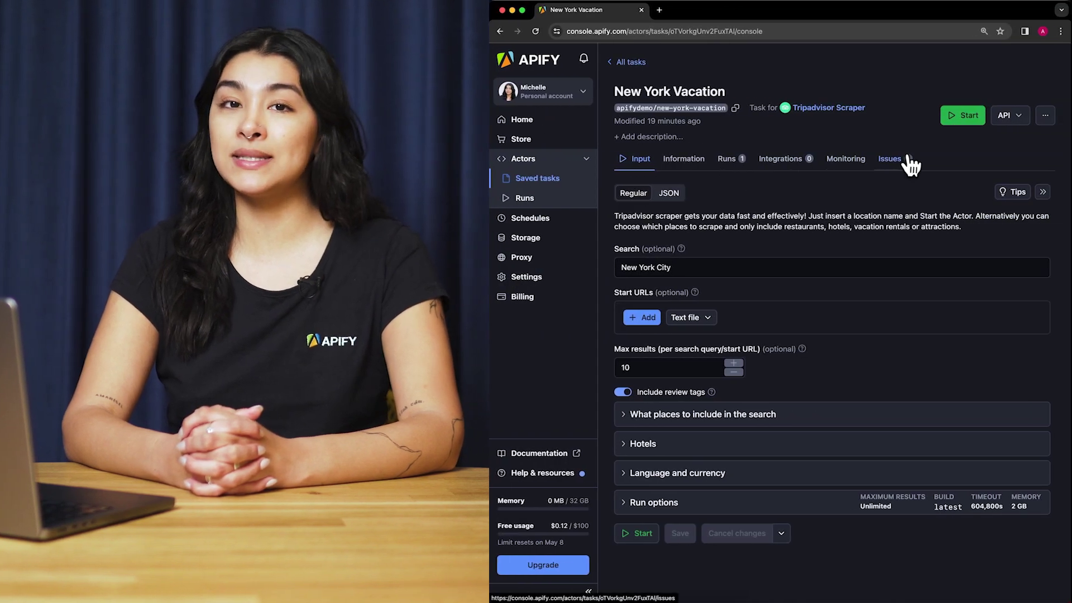
- View the three open issues on the New York Vacation task's Issues tab
left_click(900, 158)
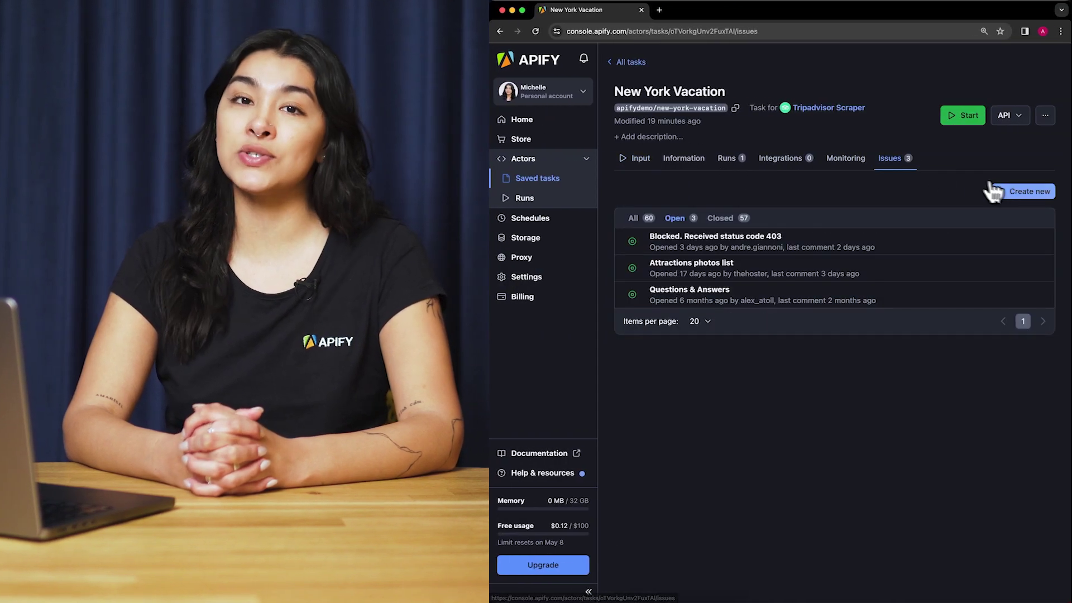